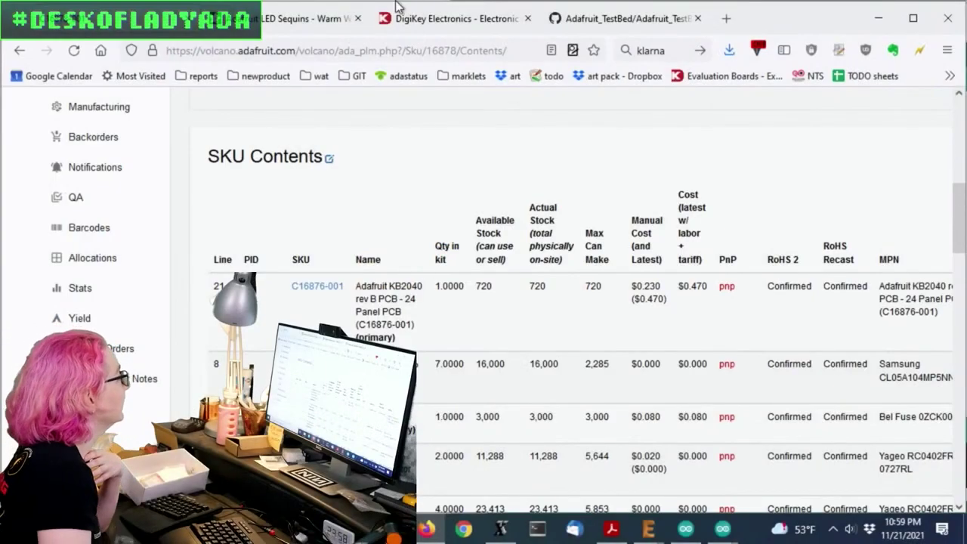
Step: Switch to the DigiKey site and search all products for "1206 led"
left_click(417, 30)
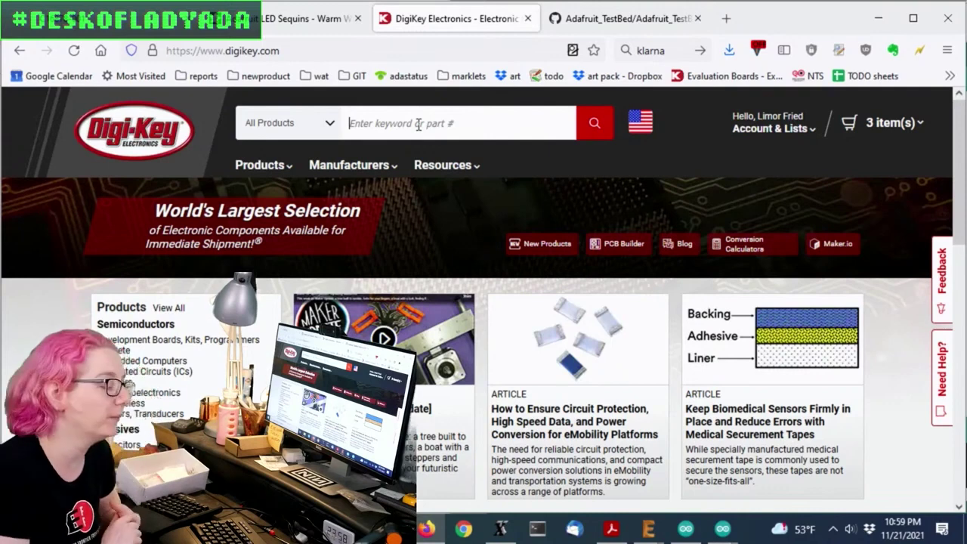
type("1206")
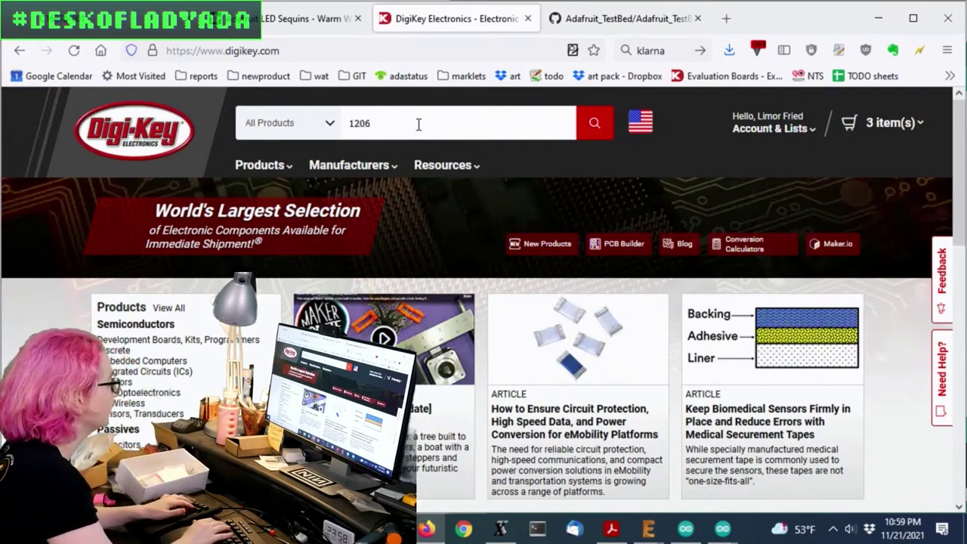
type(" led")
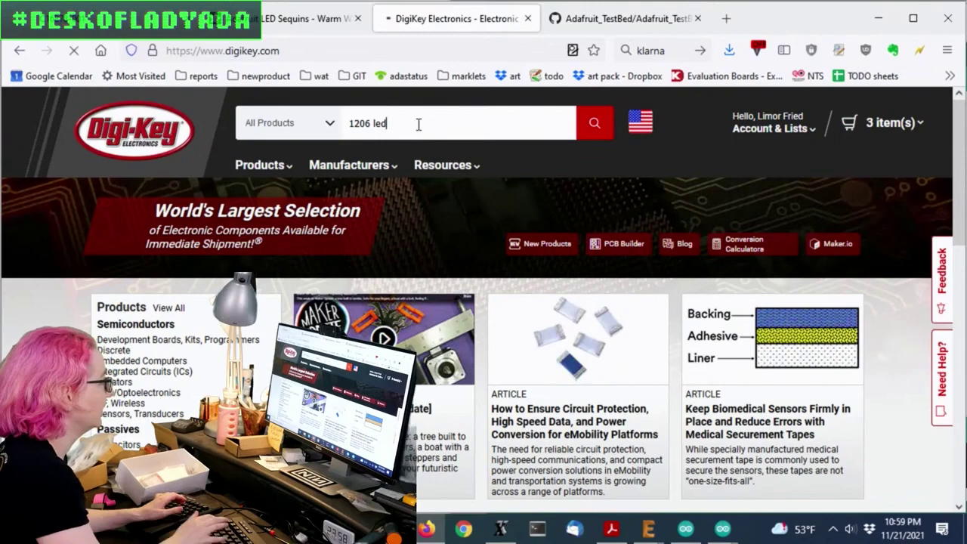
key("Return")
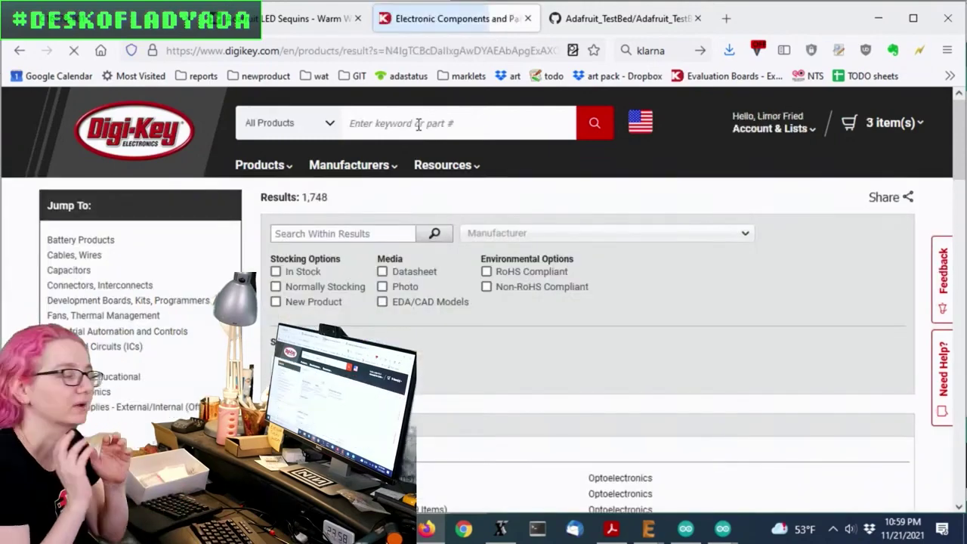
Step: Open the LED Indication - Discrete category from the top categories of the search results
scroll(474, 294, "down", 3)
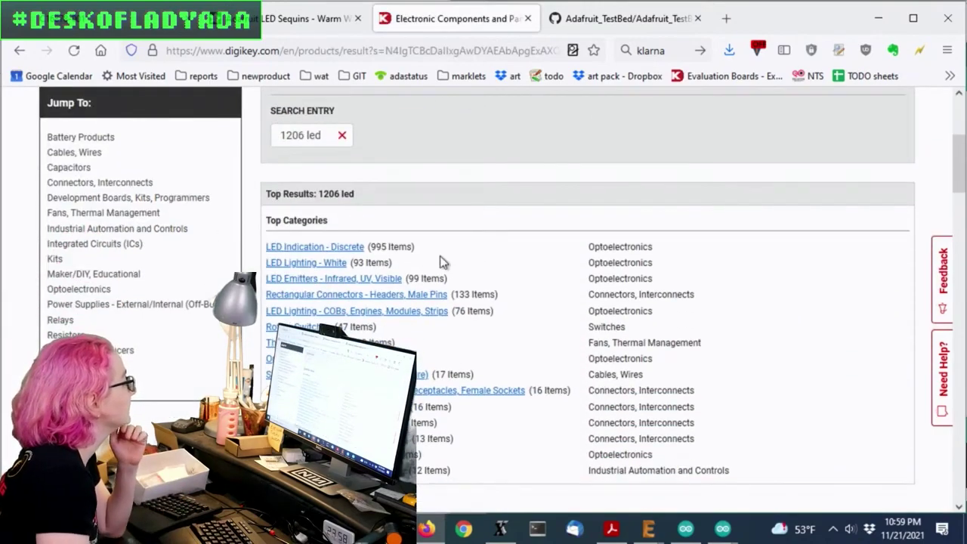
left_click_drag(443, 261, 266, 246)
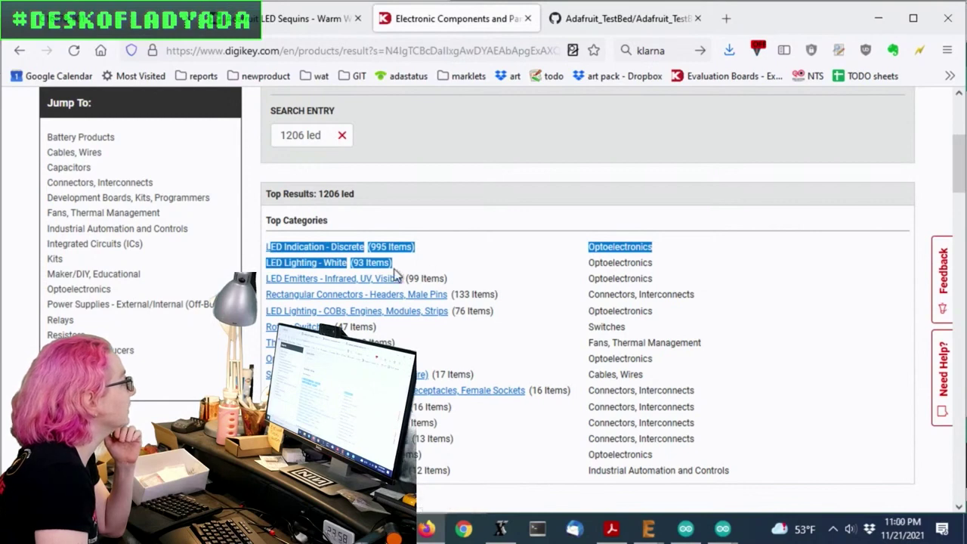
scroll(492, 253, "down", 1)
left_click(450, 179)
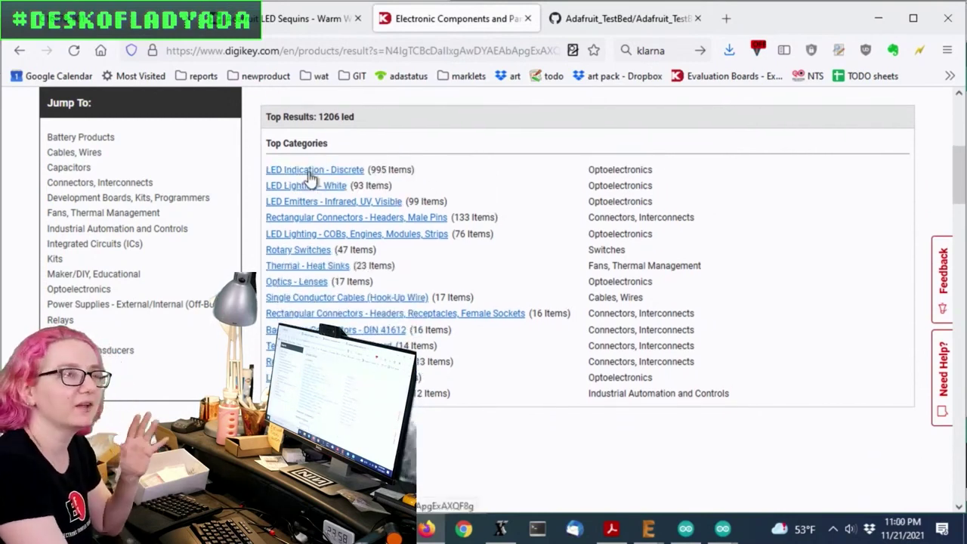
left_click(307, 178)
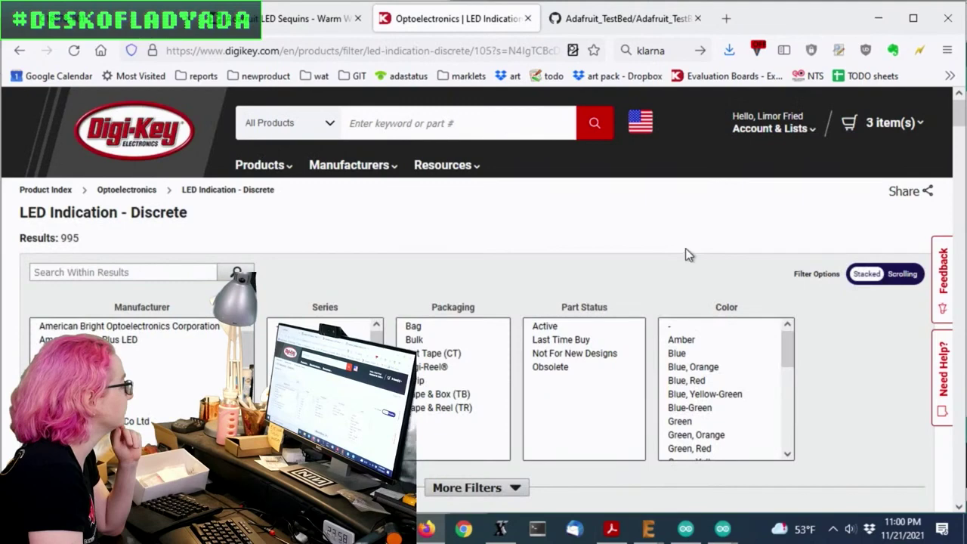
Step: Expand the additional filters and review the available options, including color, millicandela rating, mounting type and package size
scroll(723, 244, "down", 1)
scroll(745, 252, "down", 5)
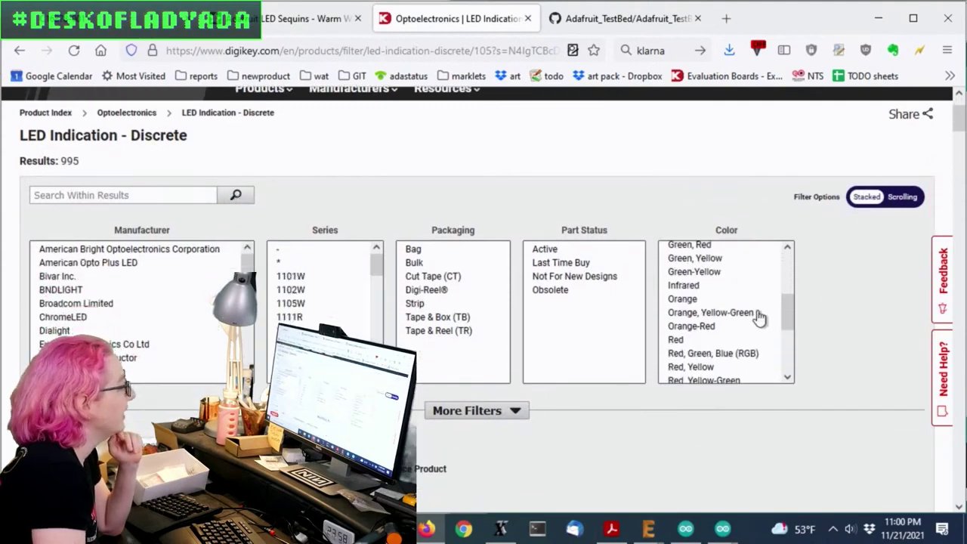
left_click_drag(788, 313, 788, 330)
scroll(868, 309, "down", 1)
scroll(869, 304, "down", 1)
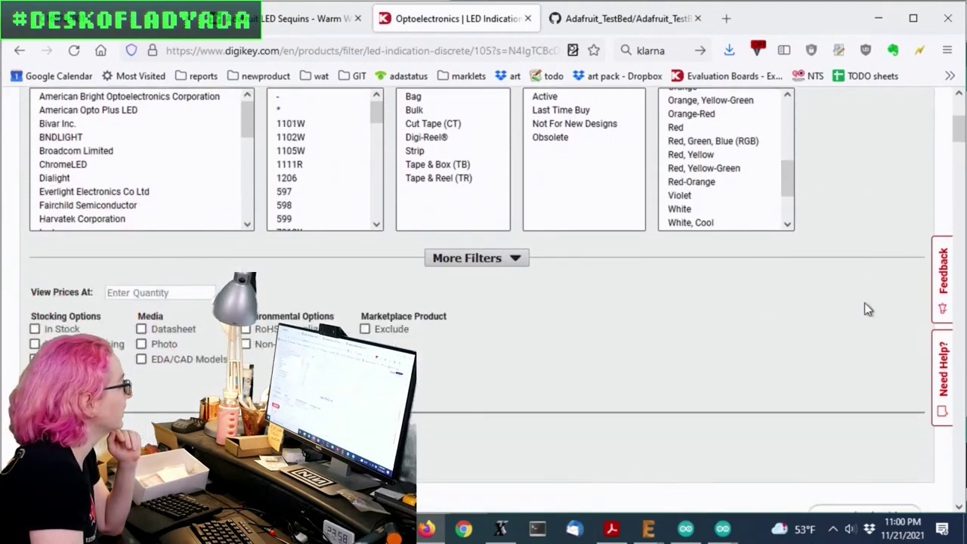
left_click(513, 257)
scroll(862, 244, "down", 6)
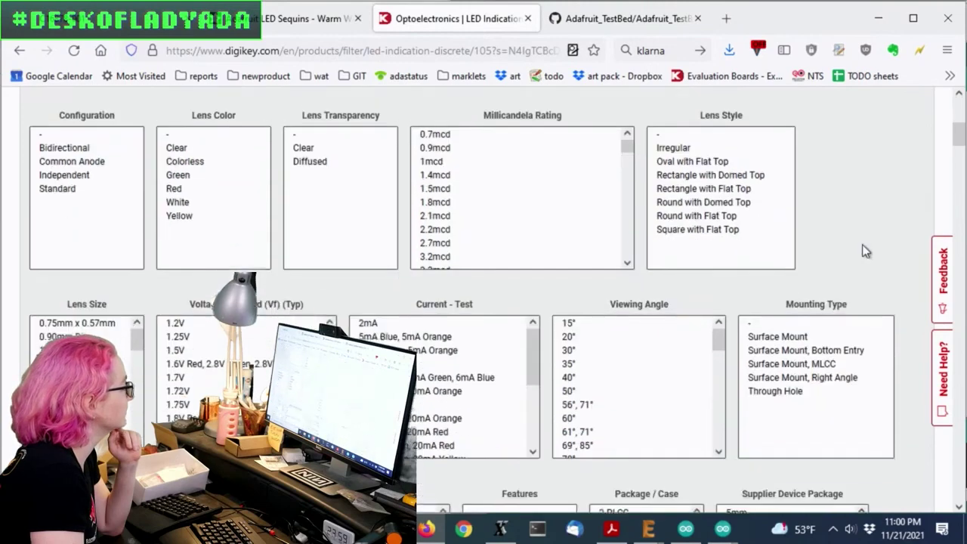
scroll(863, 244, "down", 1)
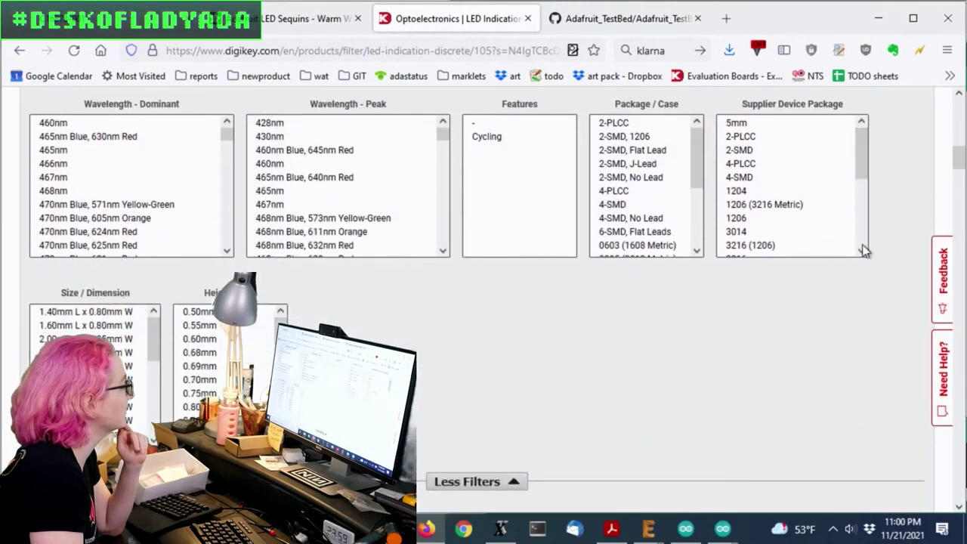
scroll(863, 244, "up", 2)
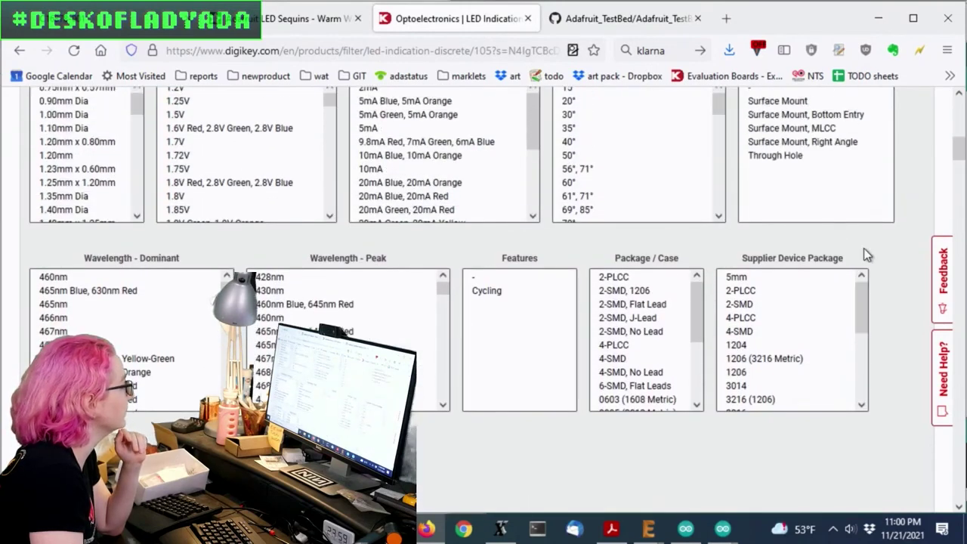
scroll(865, 250, "up", 5)
scroll(869, 252, "up", 1)
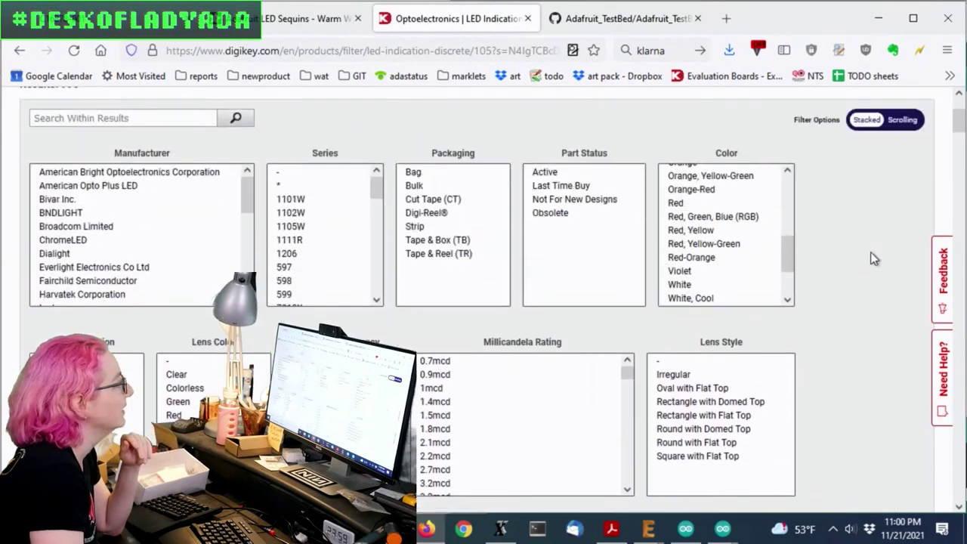
Step: Filter the discrete LEDs by both the White and White, Warm colors and apply the filters
left_click_drag(788, 249, 808, 276)
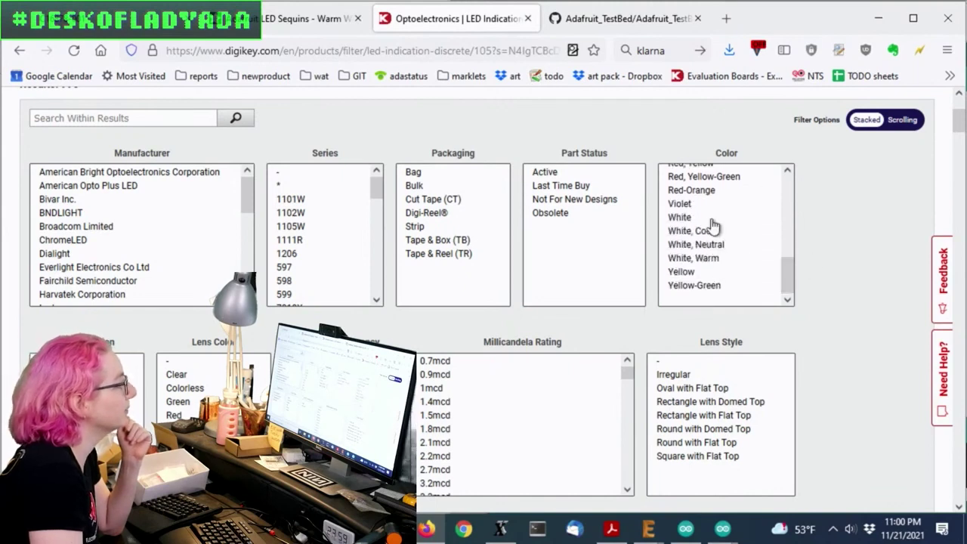
left_click(772, 220)
left_click(740, 261, "ctrl")
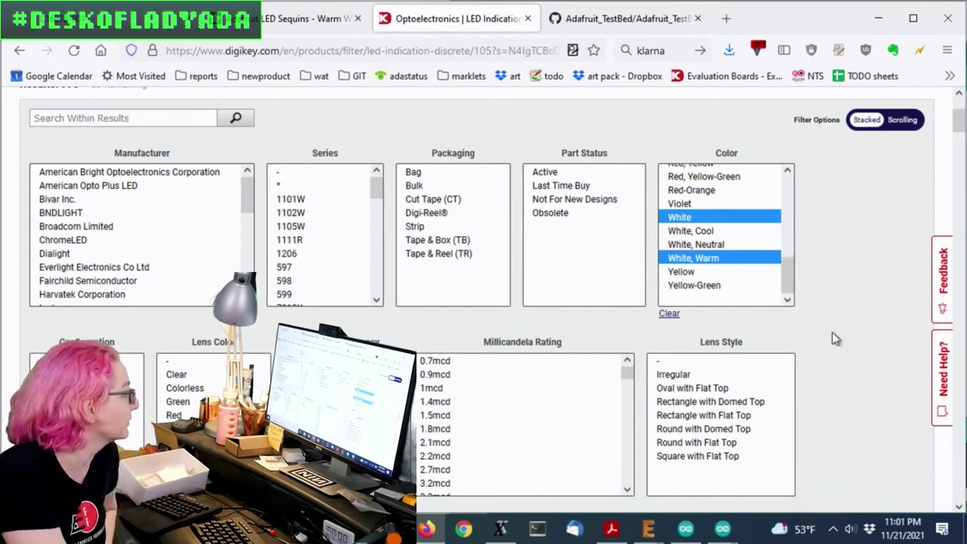
scroll(834, 340, "down", 6)
scroll(724, 355, "down", 5)
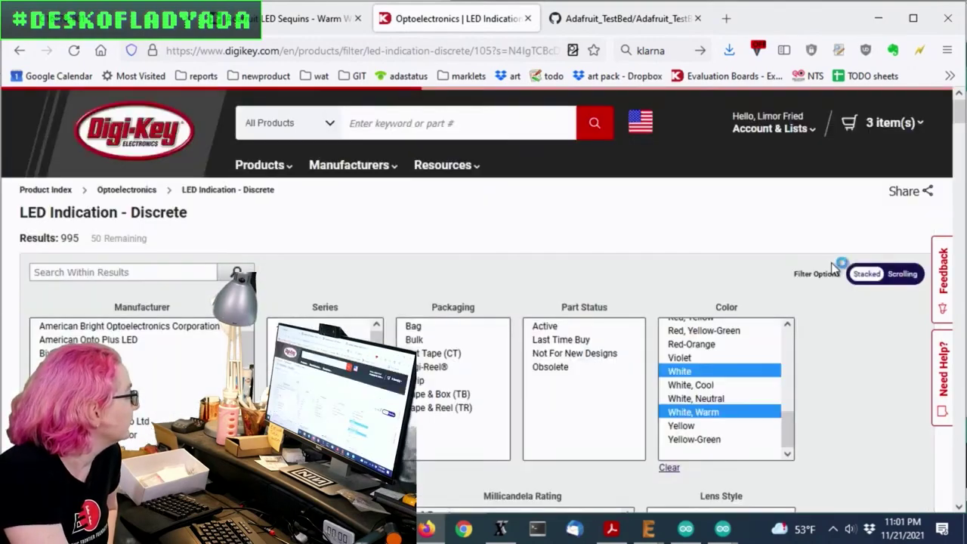
Step: Examine the filtered LEDs in the results table, comparing descriptions, lens, electrical ratings, mounting type, package and dimensions
scroll(831, 274, "down", 5)
scroll(874, 256, "down", 5)
scroll(876, 260, "down", 10)
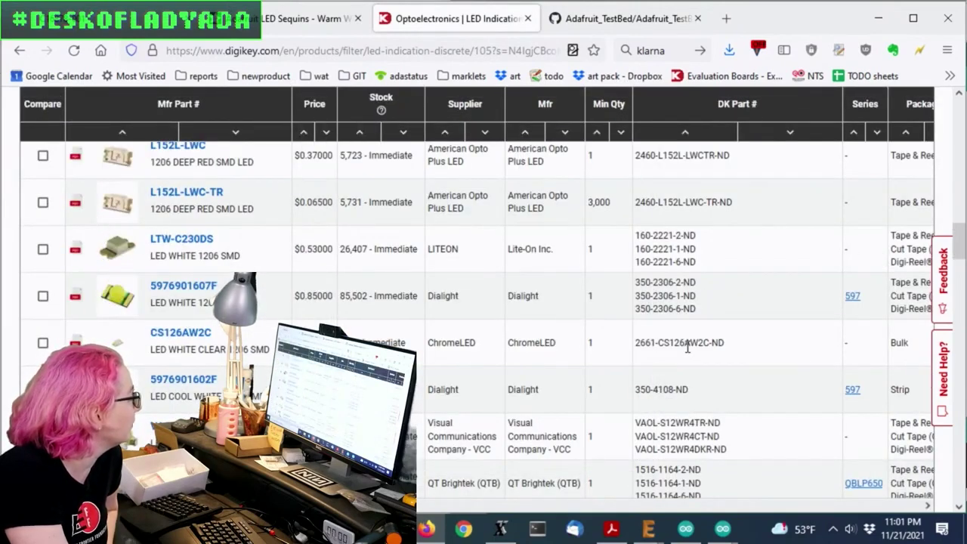
left_click_drag(356, 507, 642, 507)
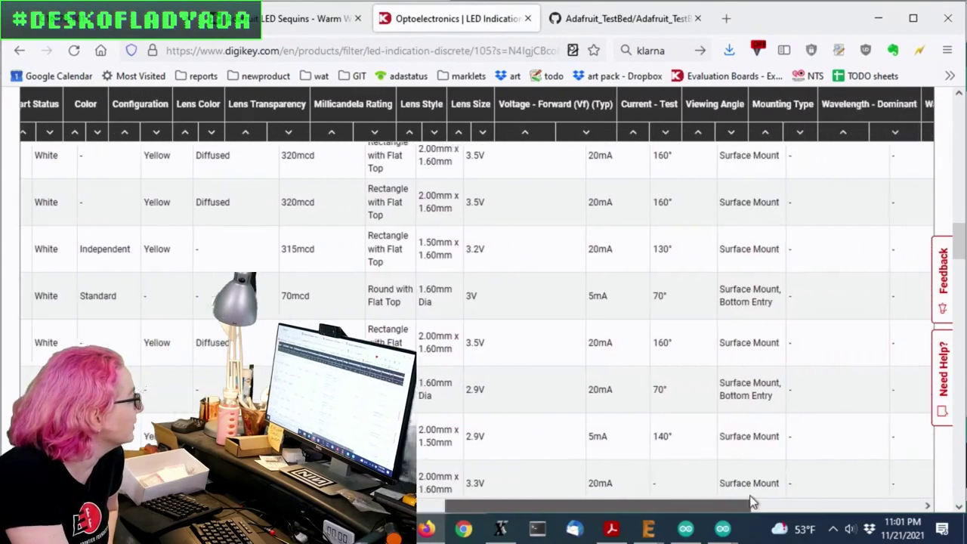
left_click_drag(752, 502, 349, 503)
mouse_move(117, 296)
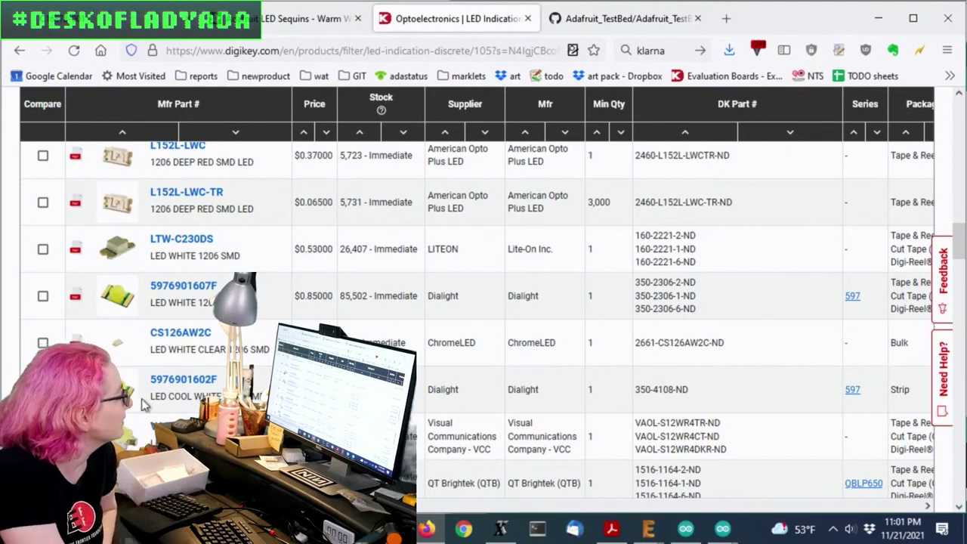
left_click_drag(150, 397, 222, 396)
scroll(802, 513, "right", 15)
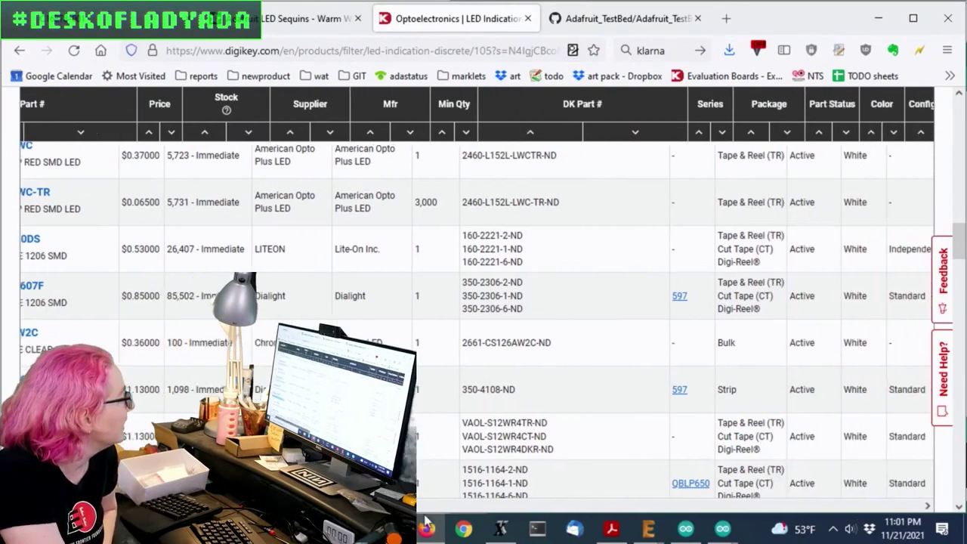
left_click_drag(803, 512, 937, 516)
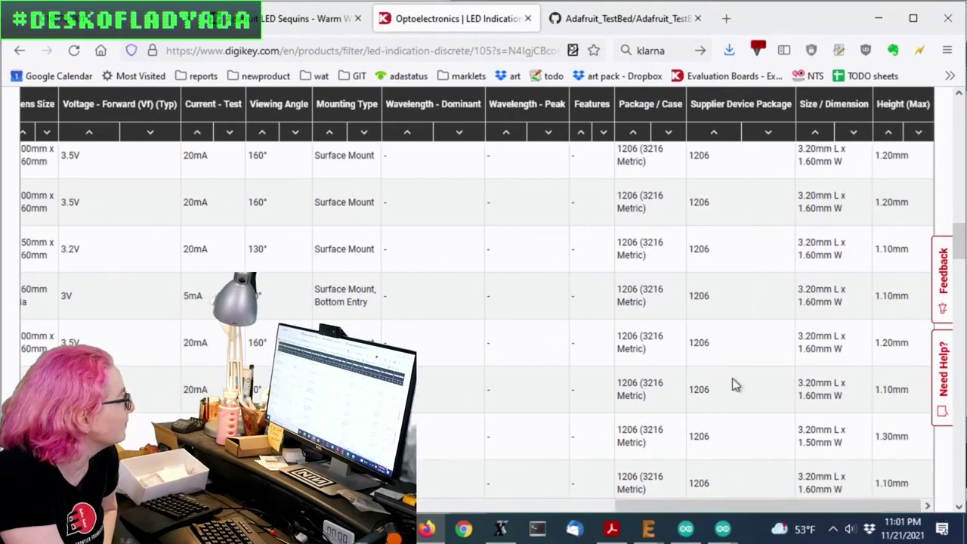
scroll(496, 242, "up", 4)
scroll(492, 240, "down", 4)
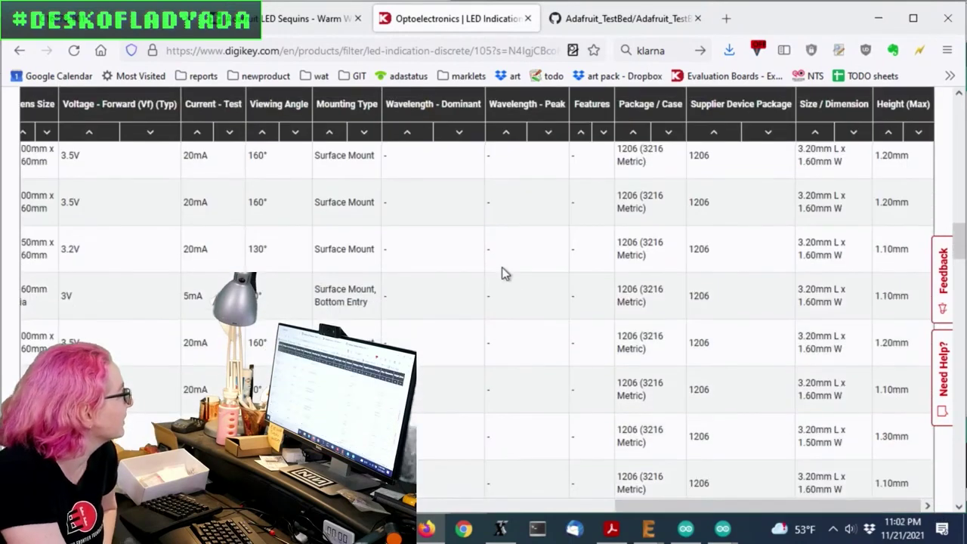
left_click_drag(677, 508, 325, 507)
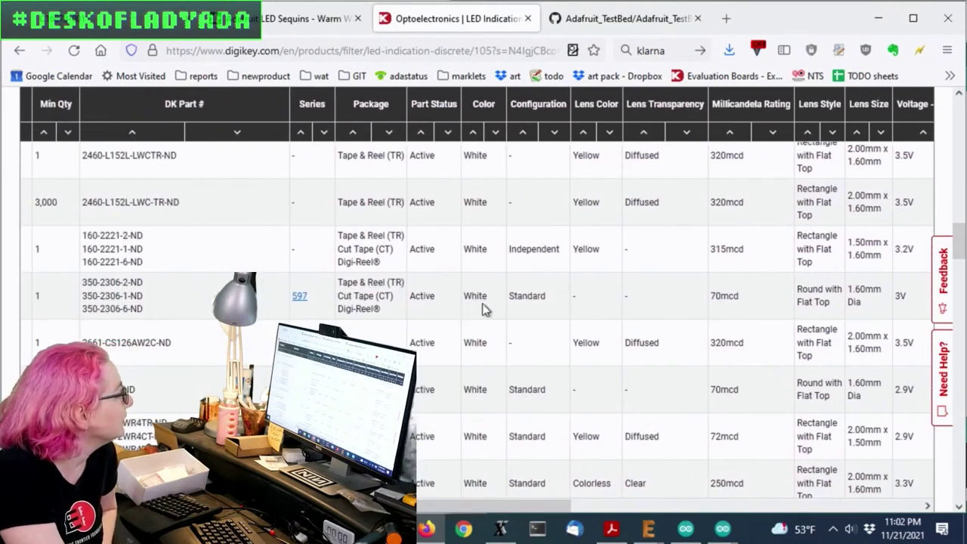
Step: Look through the Color column for warm white LEDs and check their part numbers, prices and stock
scroll(505, 333, "down", 2)
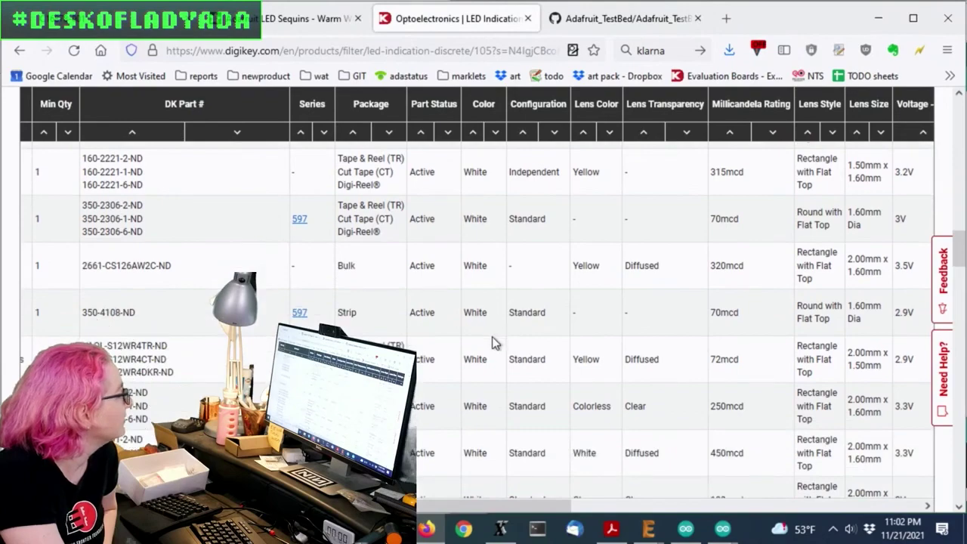
scroll(494, 340, "down", 2)
scroll(492, 339, "down", 10)
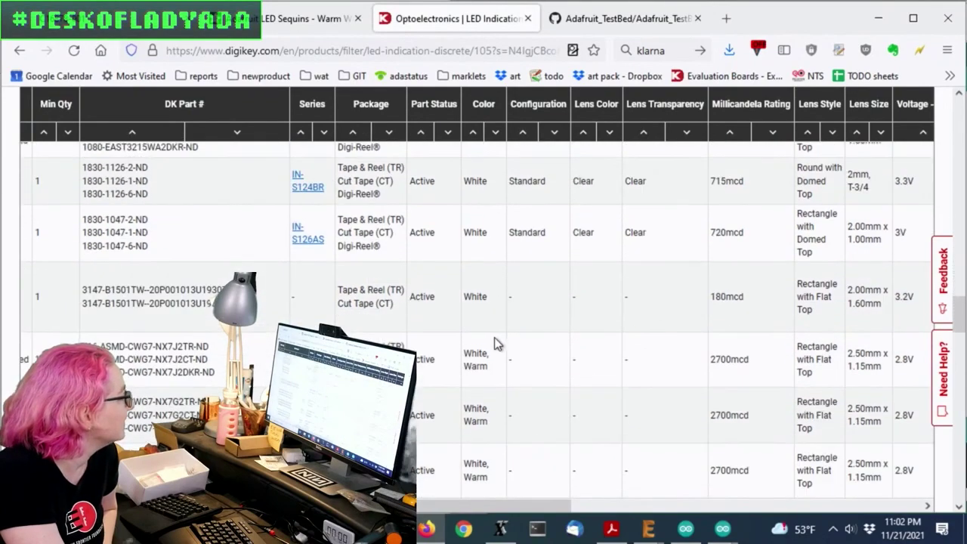
scroll(496, 333, "up", 2)
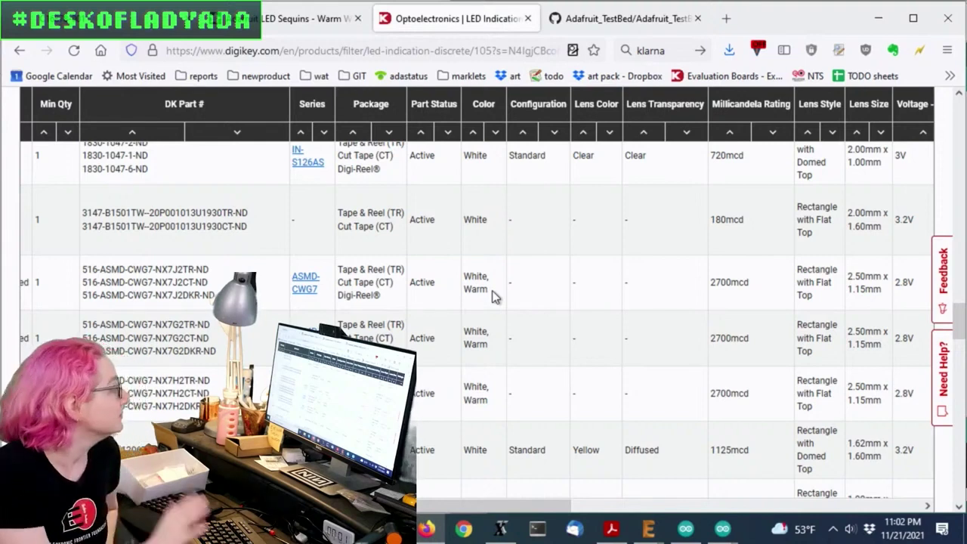
left_click_drag(444, 504, 346, 505)
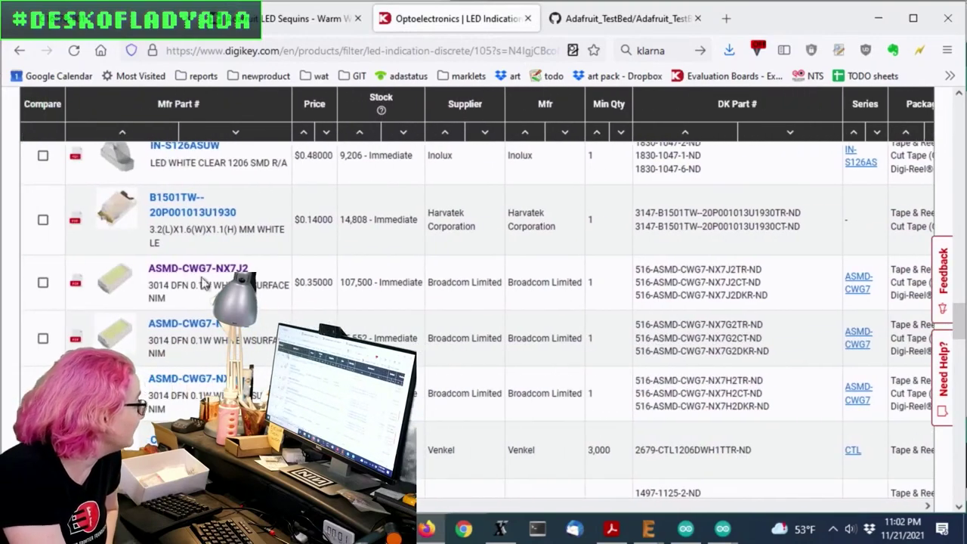
Step: Narrow the color filter to White, Warm only and apply it to the LED results
scroll(497, 333, "up", 5)
scroll(498, 323, "up", 10)
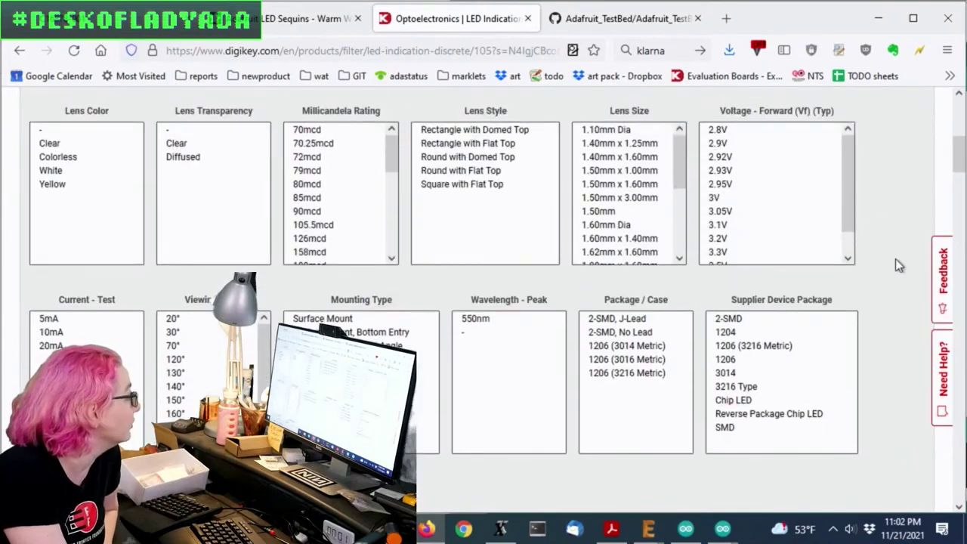
scroll(896, 265, "up", 3)
left_click(677, 189)
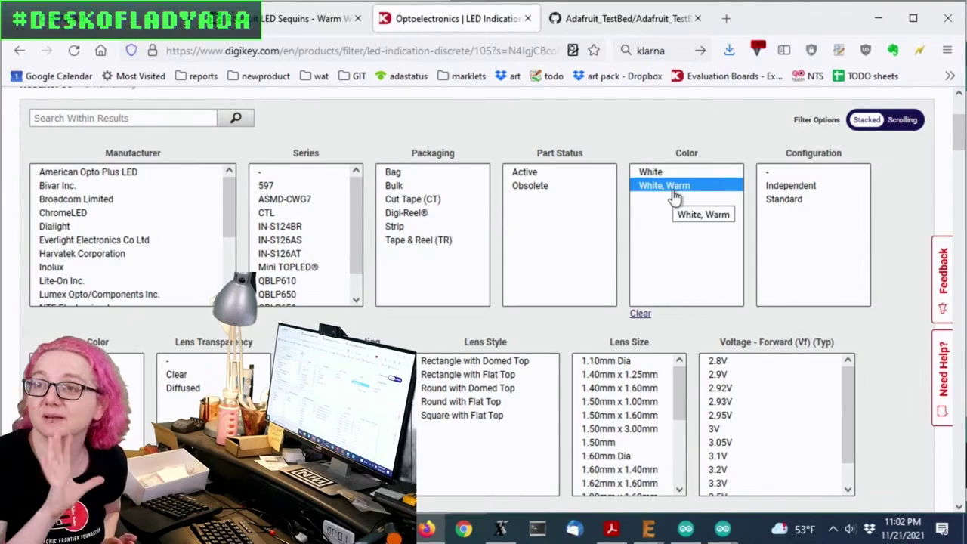
scroll(849, 257, "down", 7)
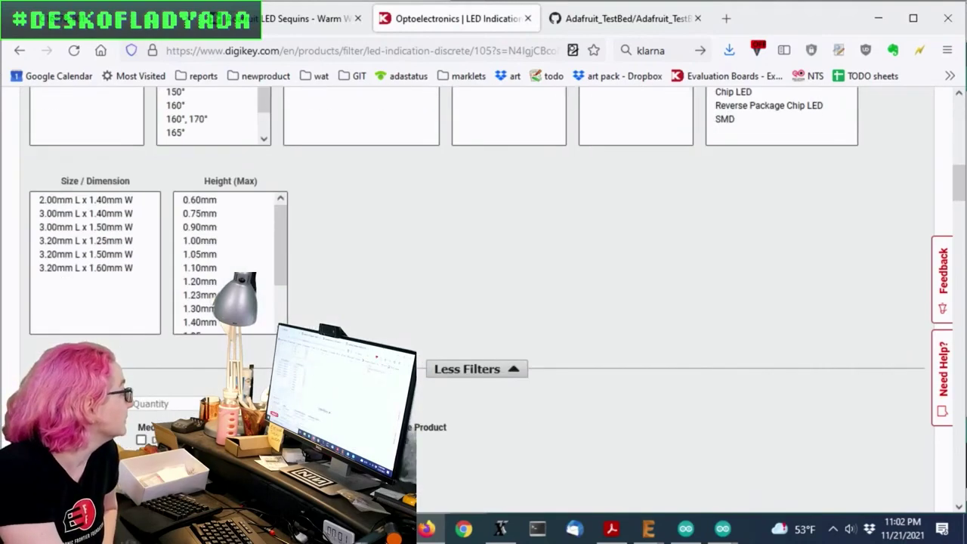
scroll(847, 262, "up", 5)
scroll(848, 263, "down", 12)
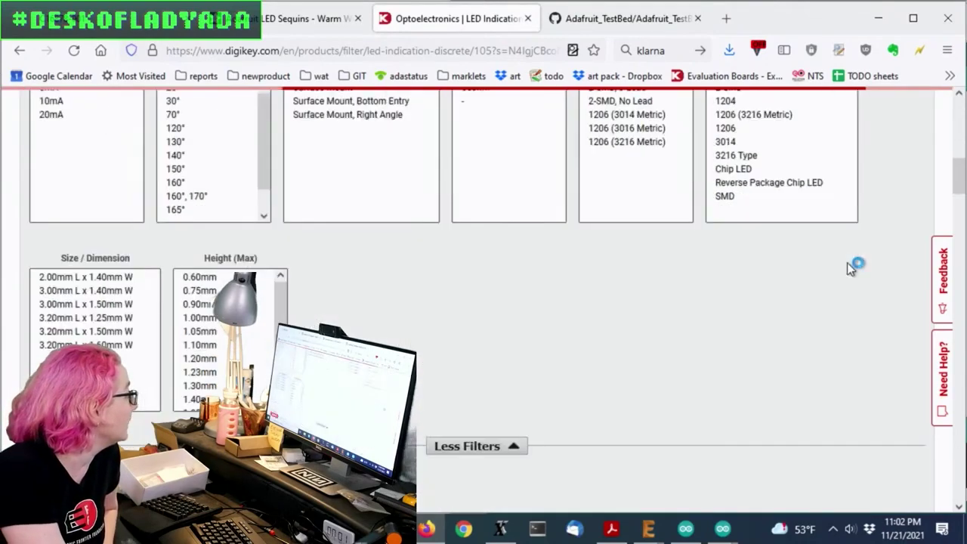
Step: Examine the price, stock, brightness, lens size, forward voltage and test current of the Broadcom ASMD-CWG7 LEDs
scroll(831, 270, "down", 10)
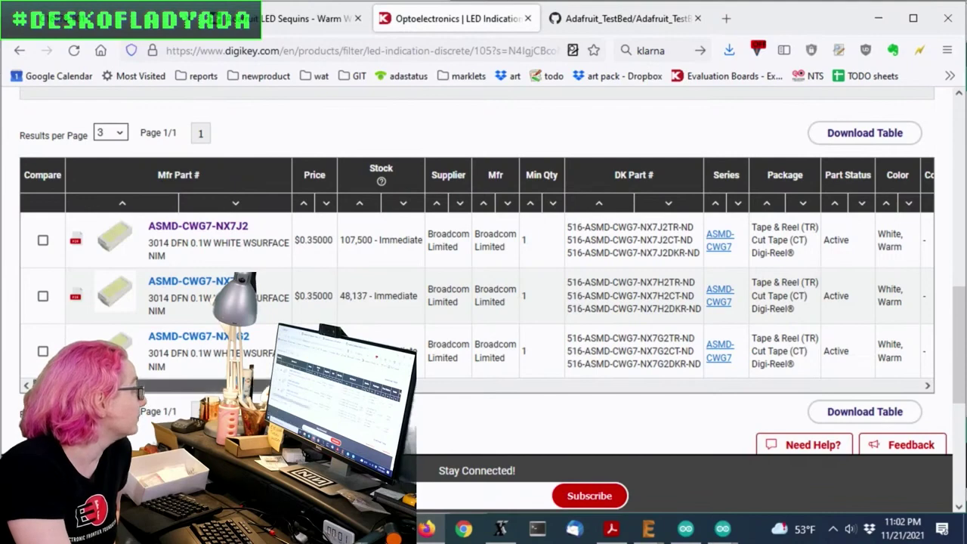
scroll(96, 255, "right", 1)
mouse_move(99, 239)
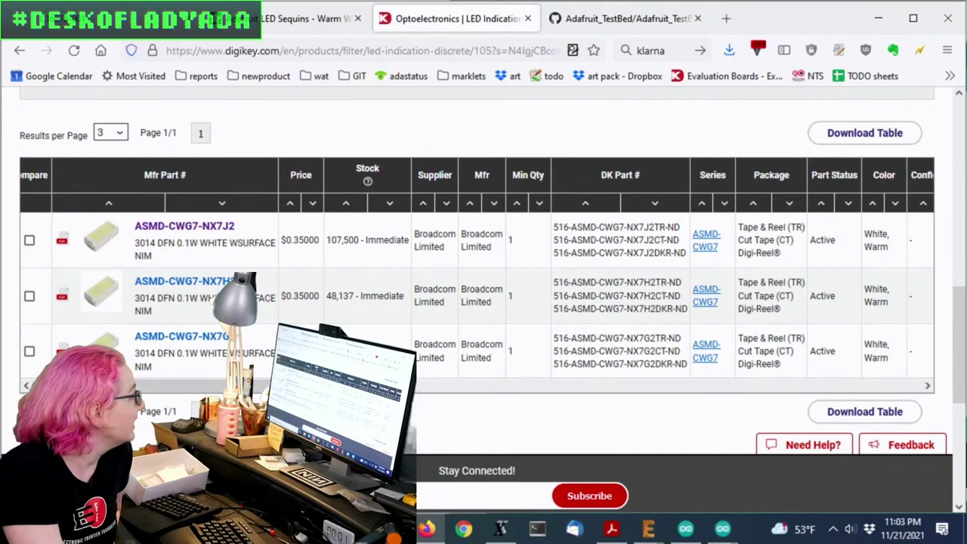
scroll(468, 427, "right", 5)
scroll(468, 427, "right", 5)
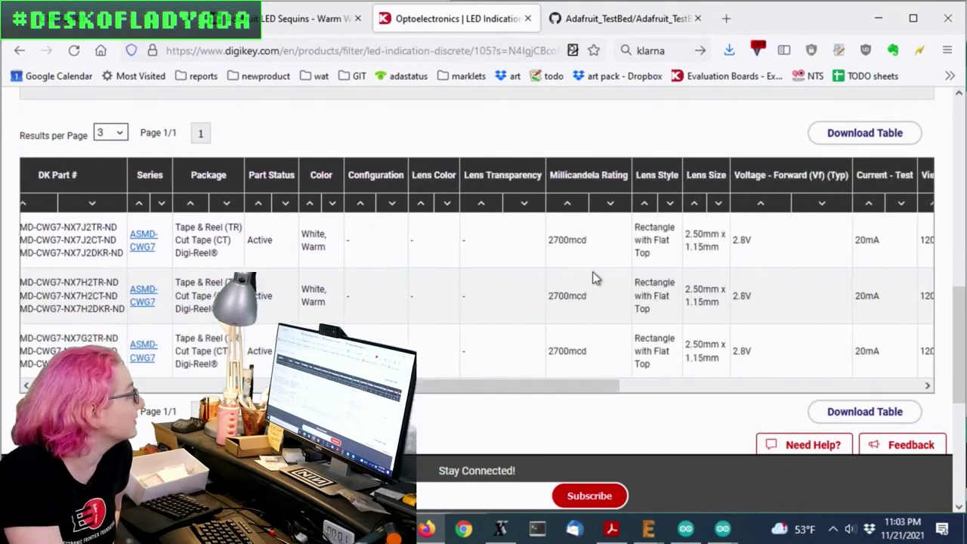
Step: Highlight the first LED's millicandela rating in the results table and open the product page of the ASMD-CWG7-NX7J2
left_click_drag(601, 239, 547, 242)
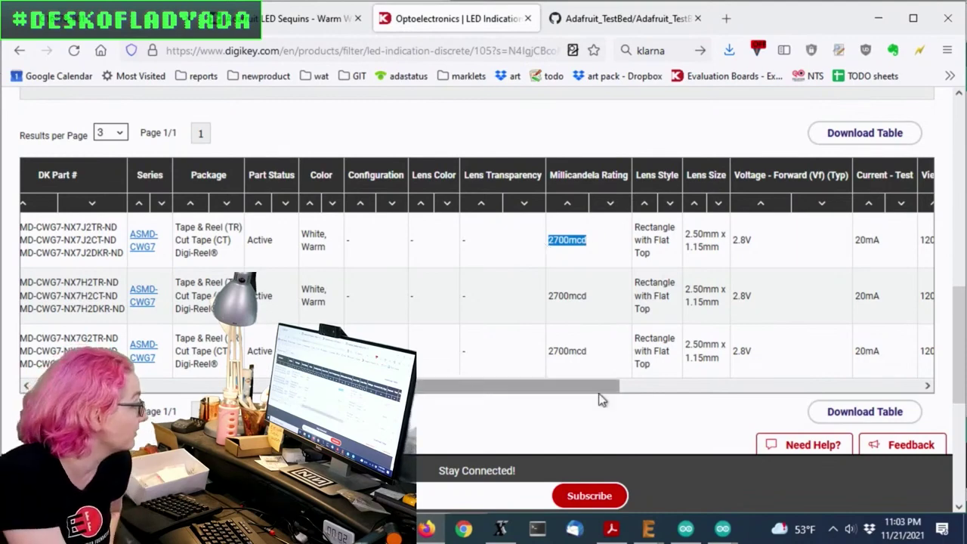
left_click_drag(607, 387, 341, 387)
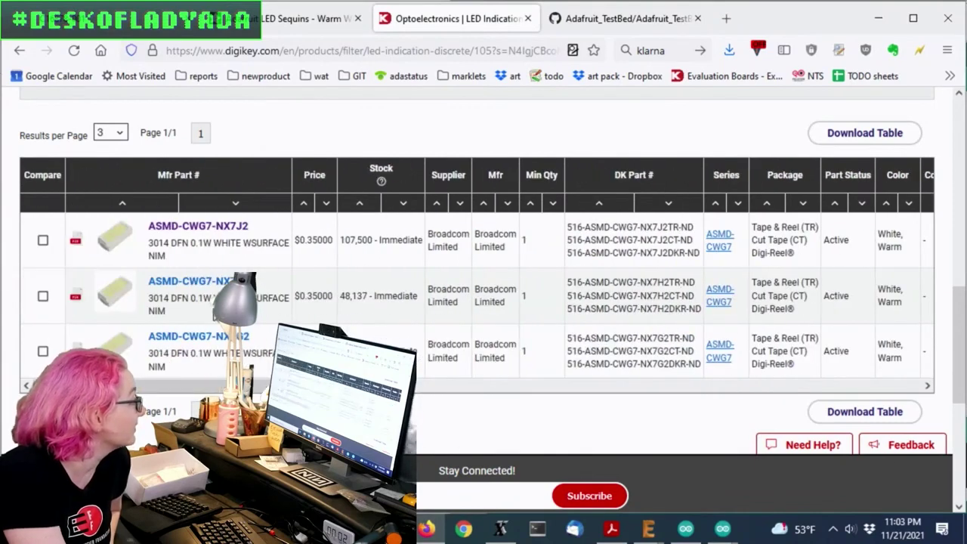
left_click(200, 229)
Step: Examine the ASMD-CWG7-NX7J2's cut tape and tape-and-reel price breaks, its product attributes and its stock
scroll(877, 295, "down", 4)
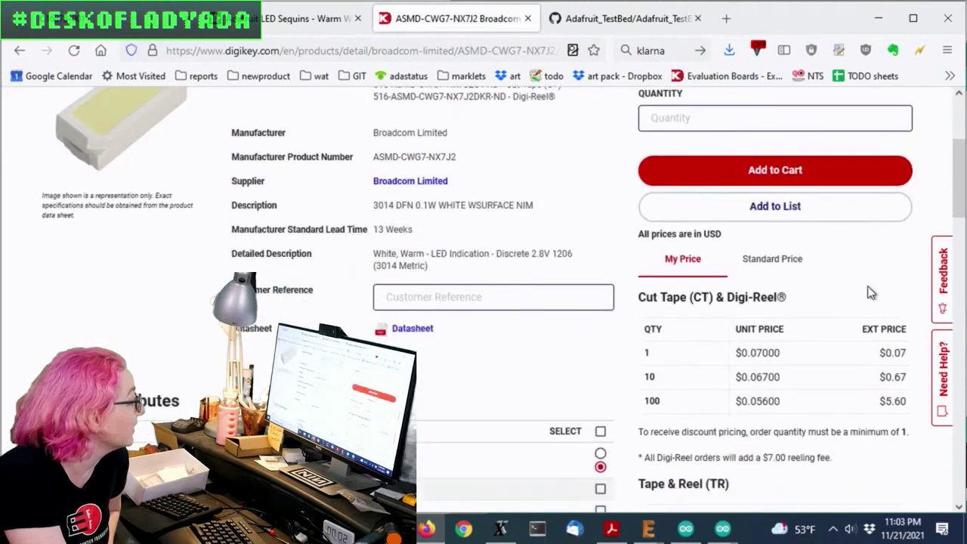
scroll(883, 286, "down", 2)
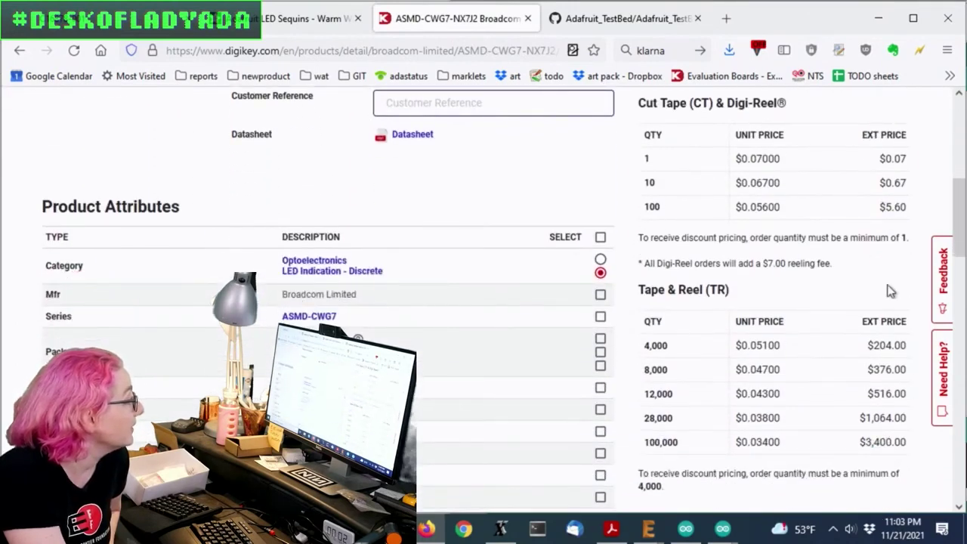
scroll(870, 281, "up", 2)
scroll(896, 284, "down", 3)
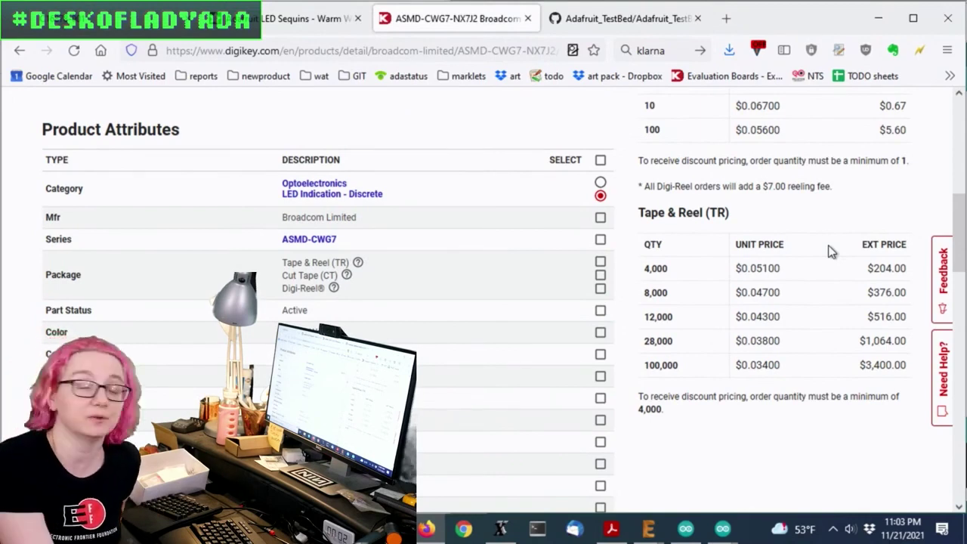
scroll(829, 251, "up", 3)
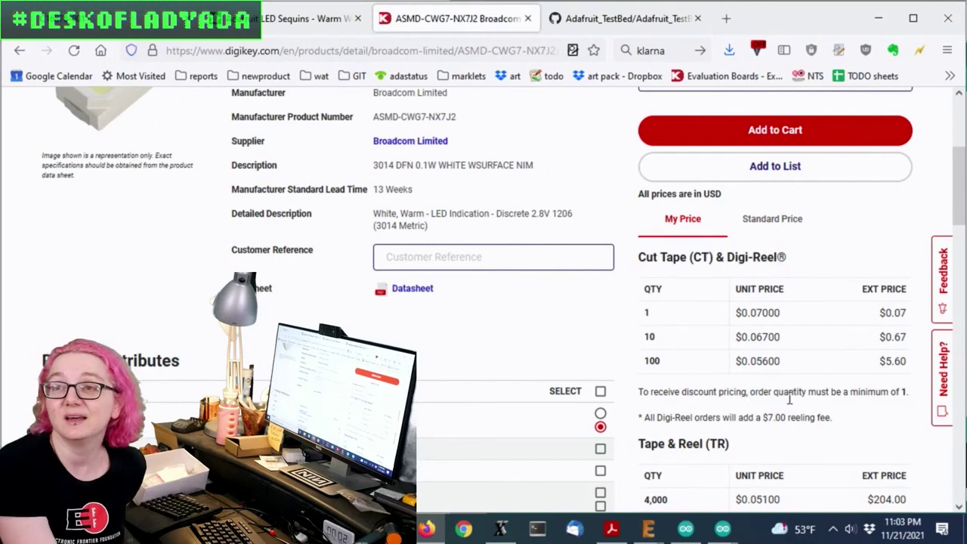
scroll(218, 209, "up", 2)
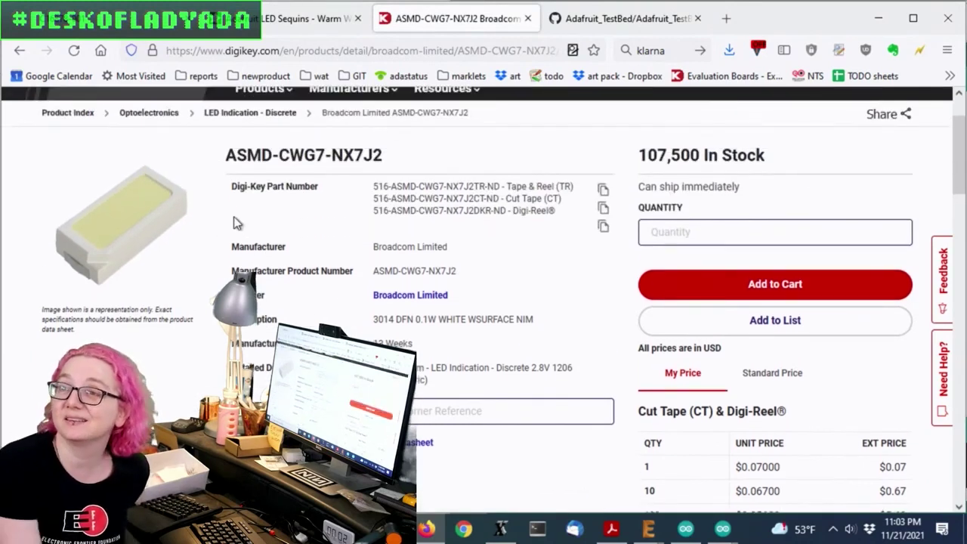